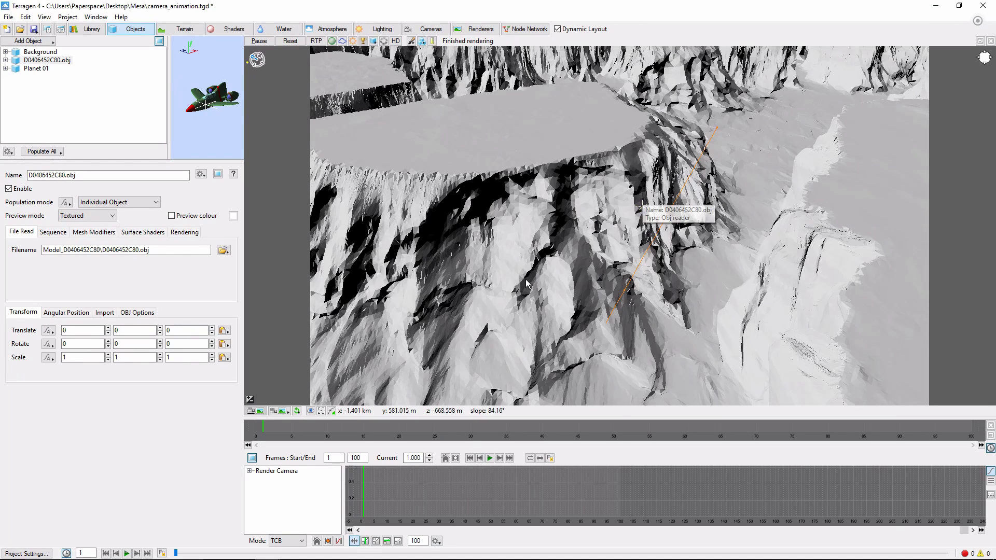
Step: Copy the coordinates of a terrain point at the lower-left of the canyon and paste them as the translation of D0406452C80.obj
right_click(356, 353)
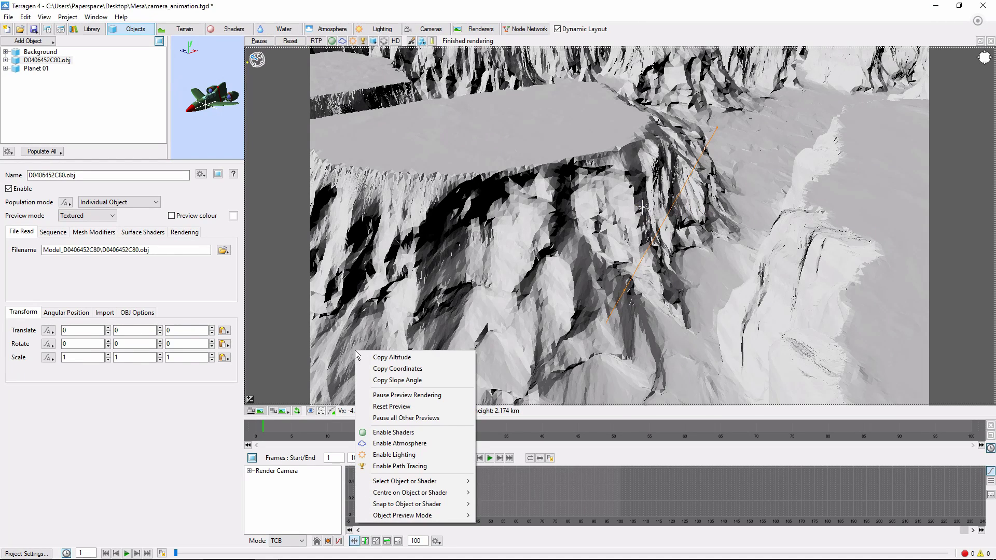
left_click(384, 369)
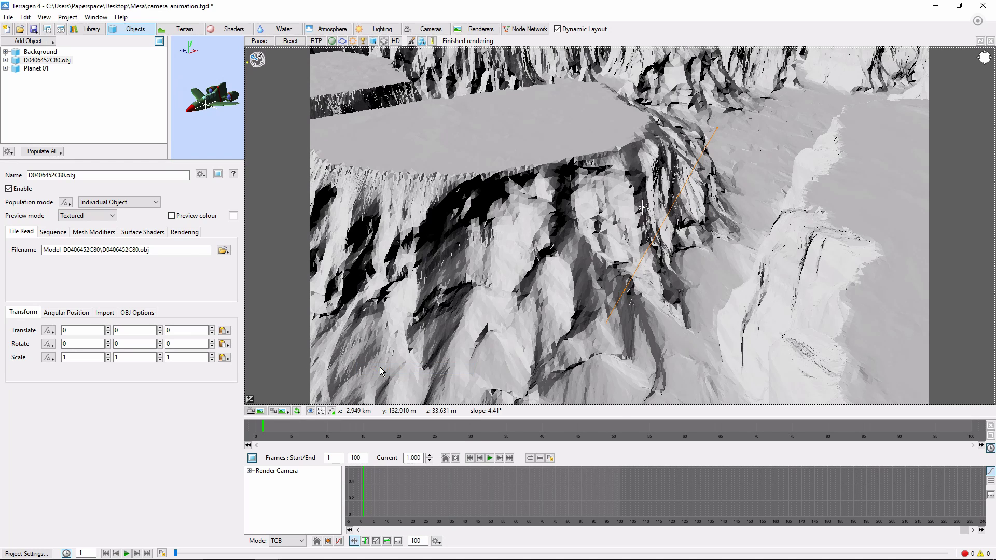
left_click(136, 29)
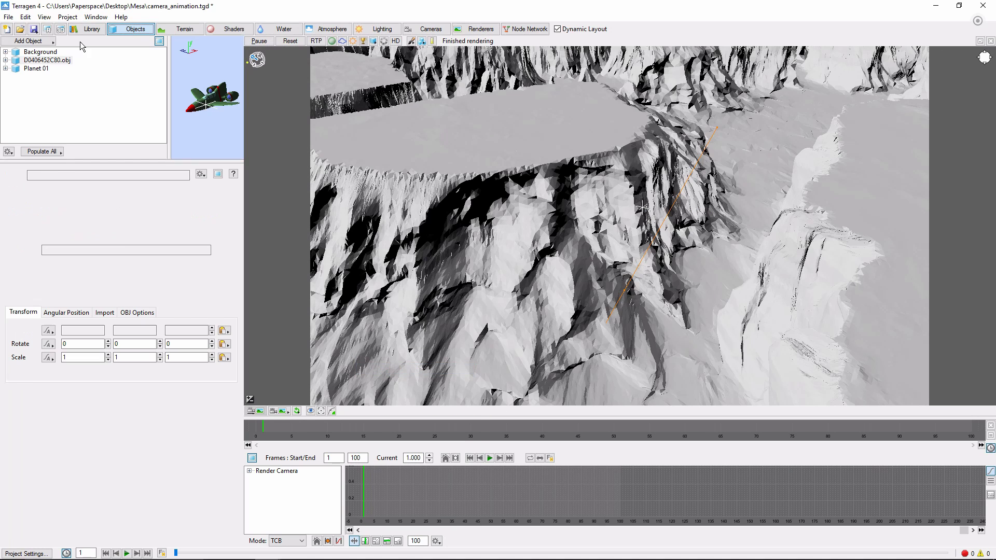
left_click(61, 62)
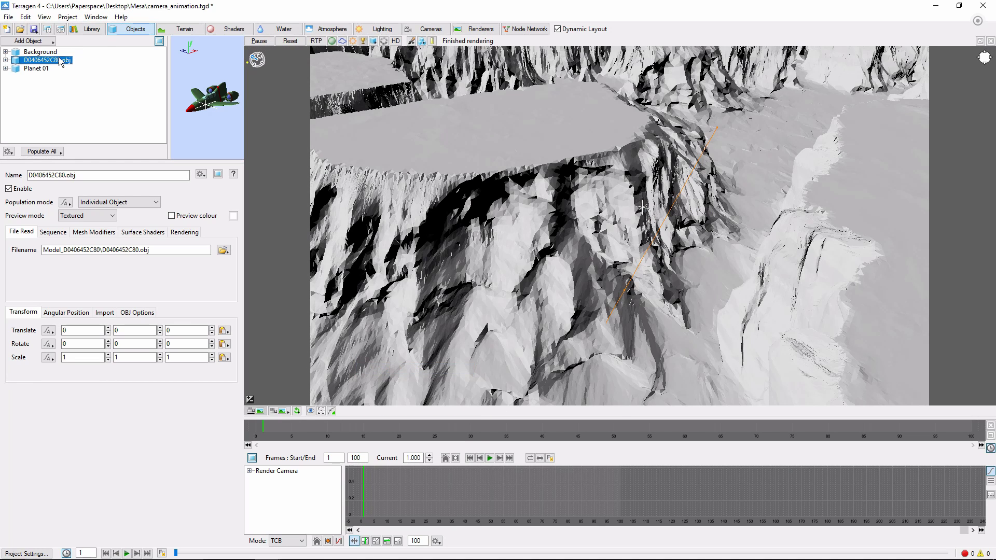
left_click(229, 335)
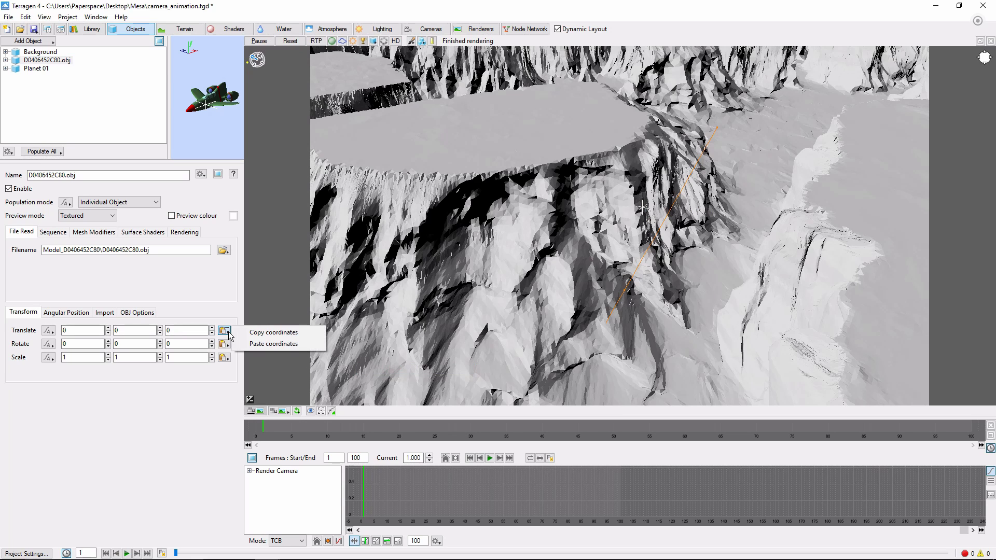
left_click(260, 345)
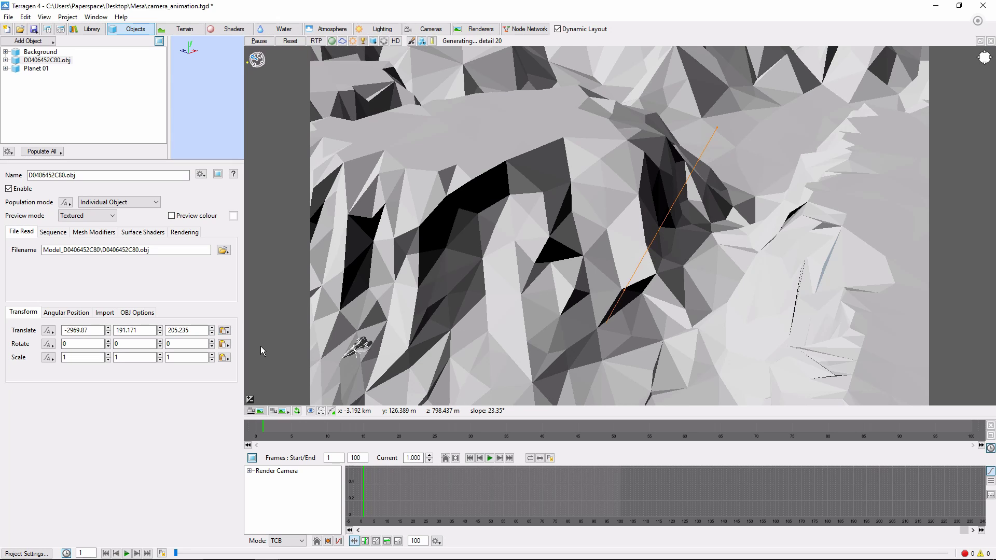
Step: Raise the spacecraft to a height of about 450.6 m and rotate it to about 20.4, -143.9, 0
left_click(358, 347)
left_click_drag(333, 265, 311, 221)
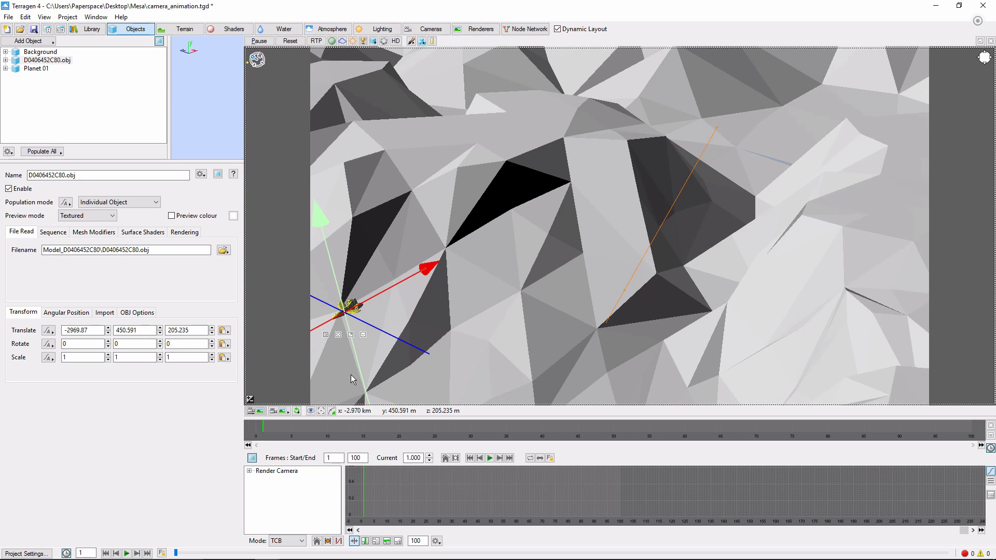
left_click(338, 335)
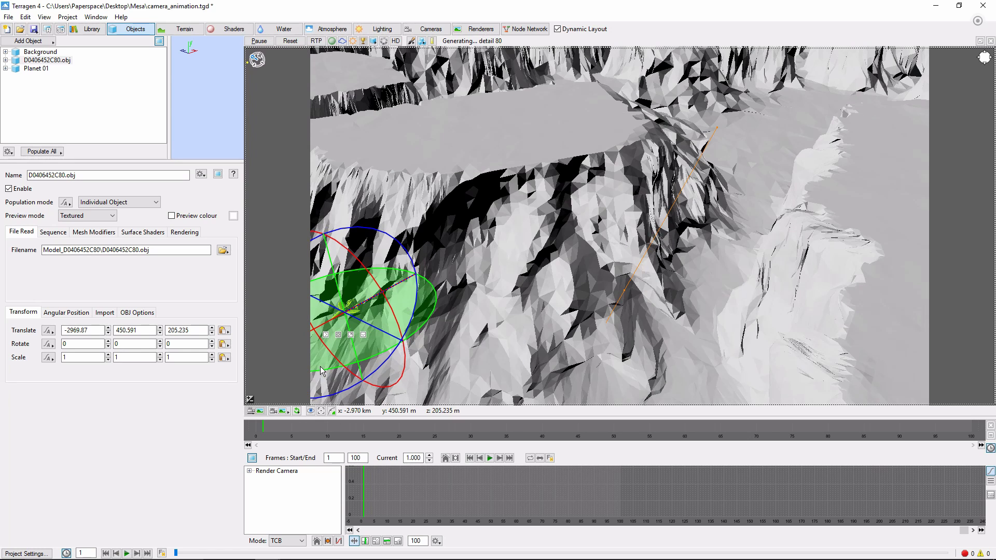
left_click_drag(396, 346, 358, 267)
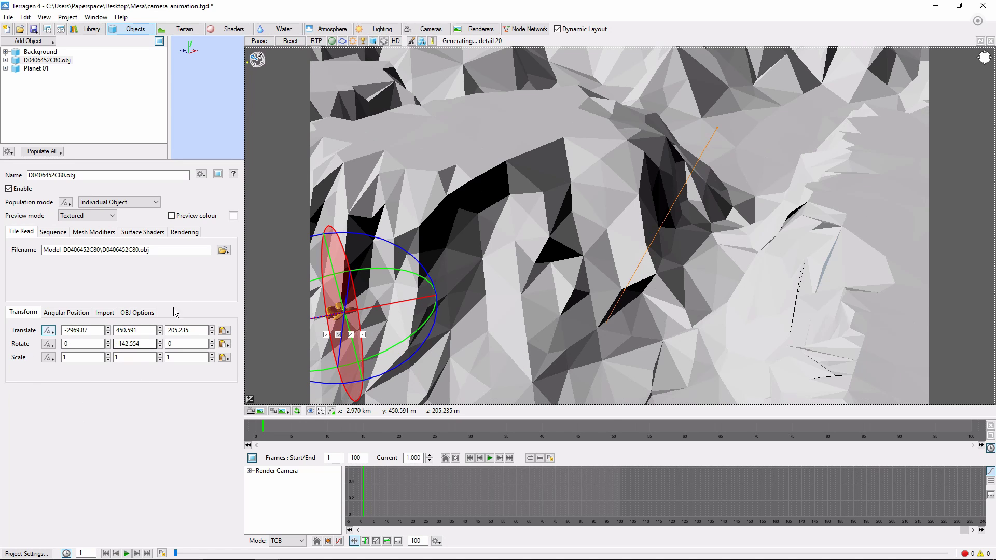
left_click_drag(358, 338, 456, 351)
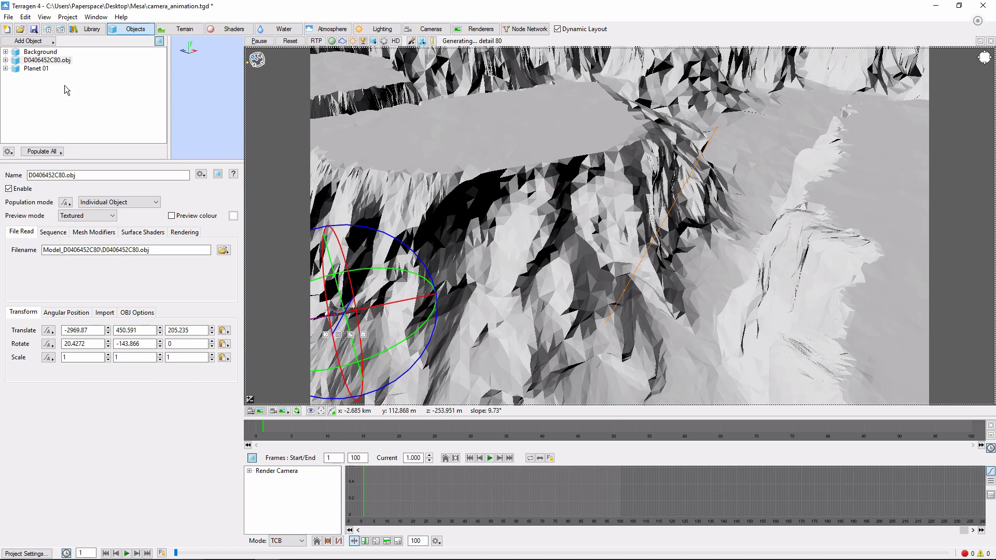
Step: Set animation keys on all axes for the spacecraft's translation and rotation at frame 1
left_click(41, 17)
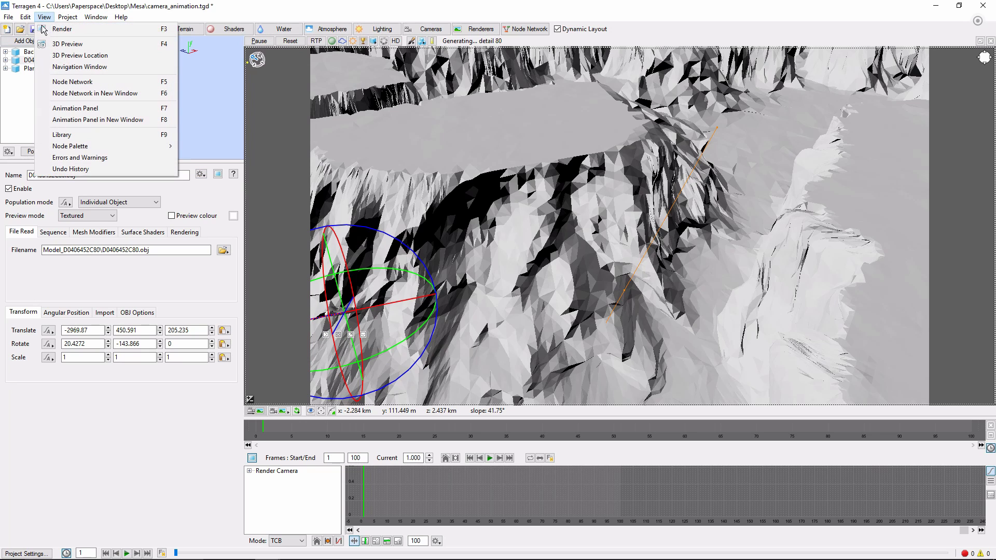
left_click(83, 109)
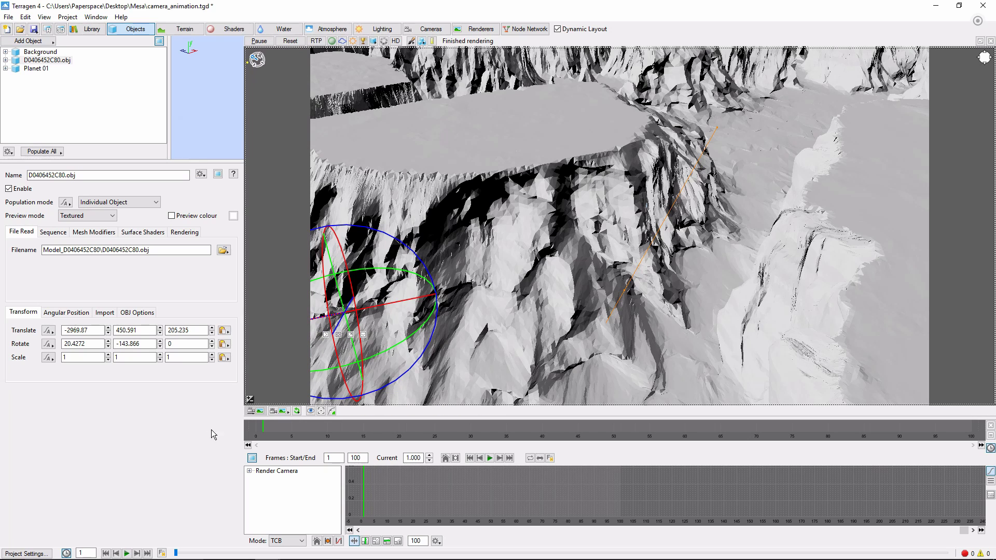
left_click(51, 331)
mouse_move(105, 335)
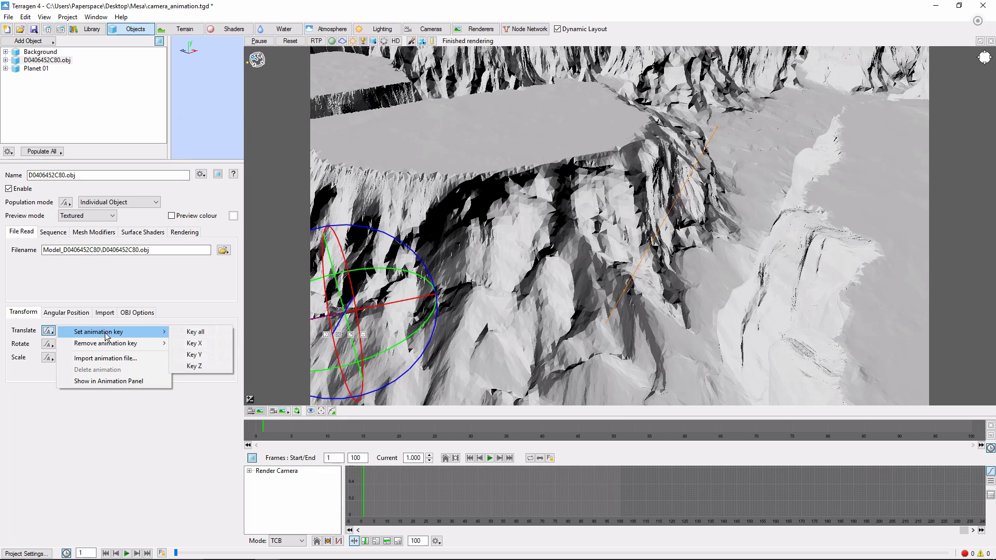
left_click(195, 332)
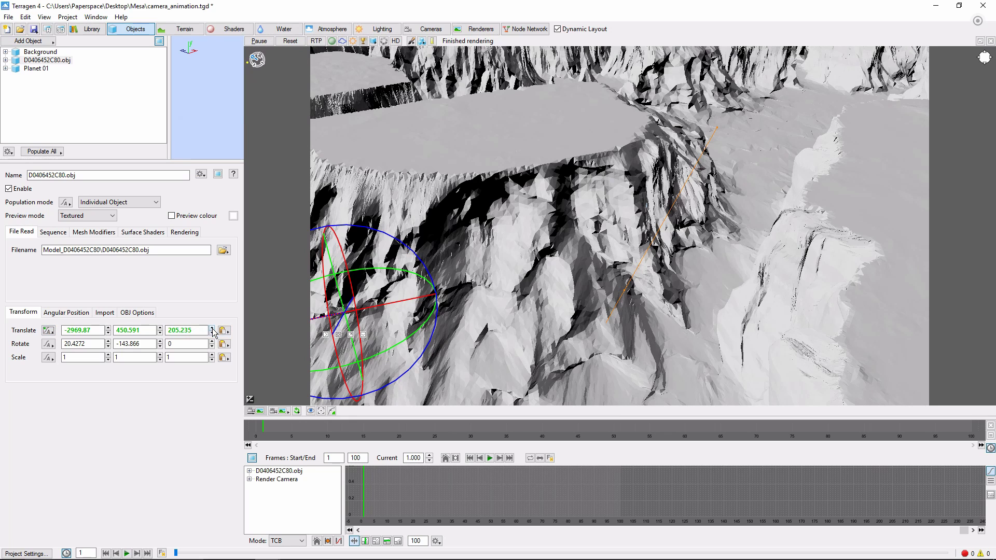
left_click(48, 344)
mouse_move(103, 346)
left_click(193, 345)
Step: Go to frame 30 and move the spacecraft along the canyon to about -1472.6, 454.6, -857.9
type("30")
key("Return")
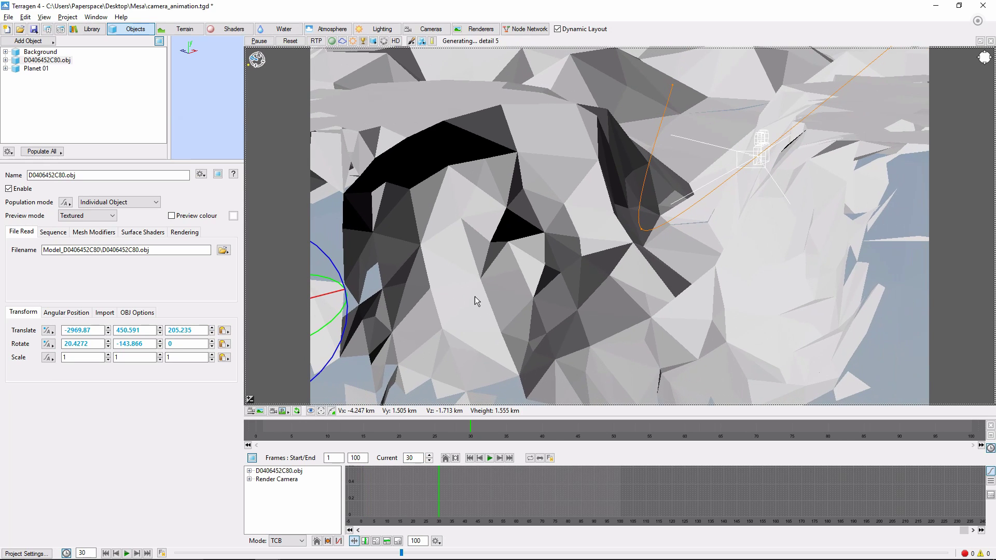
middle_click_drag(481, 294, 544, 278, "alt")
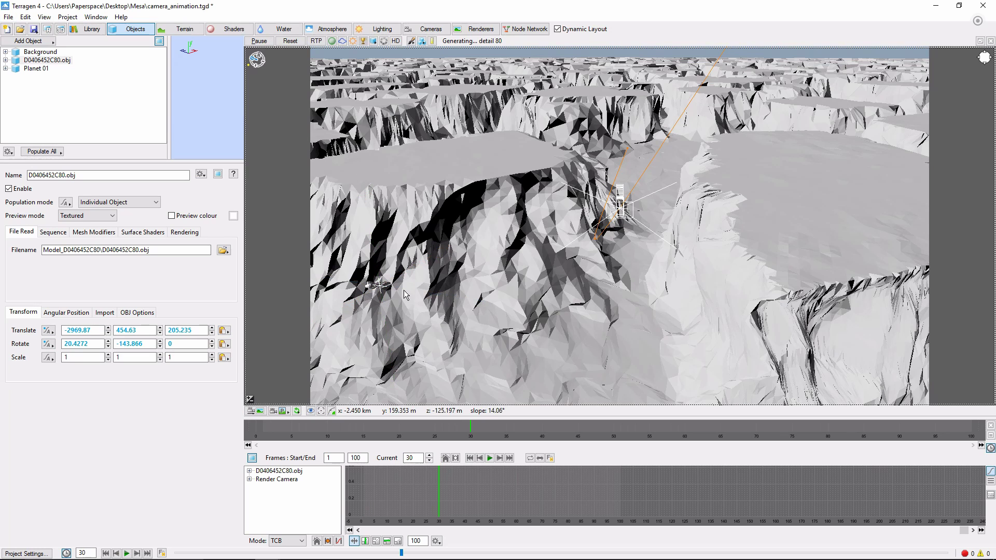
left_click_drag(401, 293, 565, 229)
scroll(607, 336, "up", 5)
left_click_drag(511, 323, 589, 327)
left_click_drag(456, 353, 504, 320)
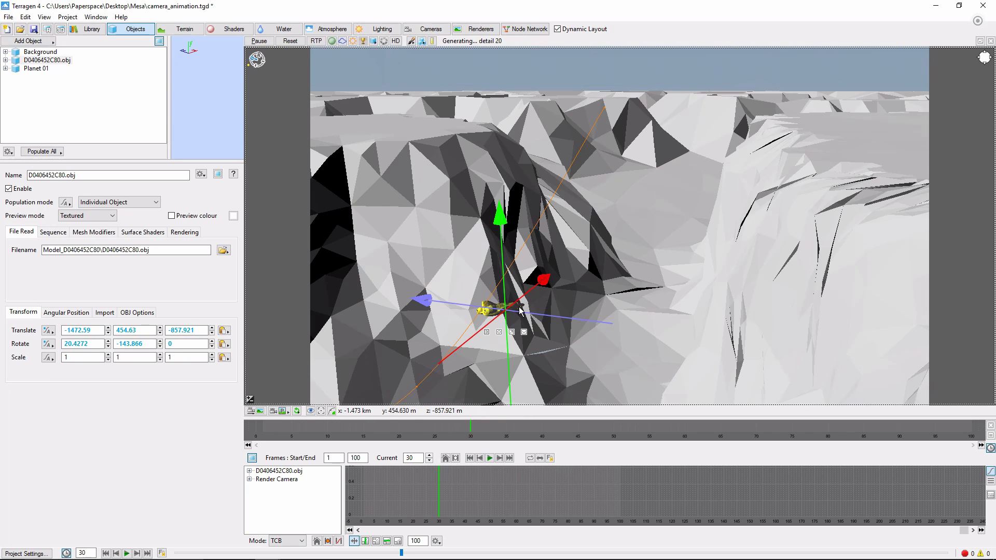
Step: Rotate the spacecraft at frame 30 to about -2.9, -188.2, 0 using the render camera view, and key its translation and rotation
left_click(499, 332)
left_click_drag(482, 348, 517, 359)
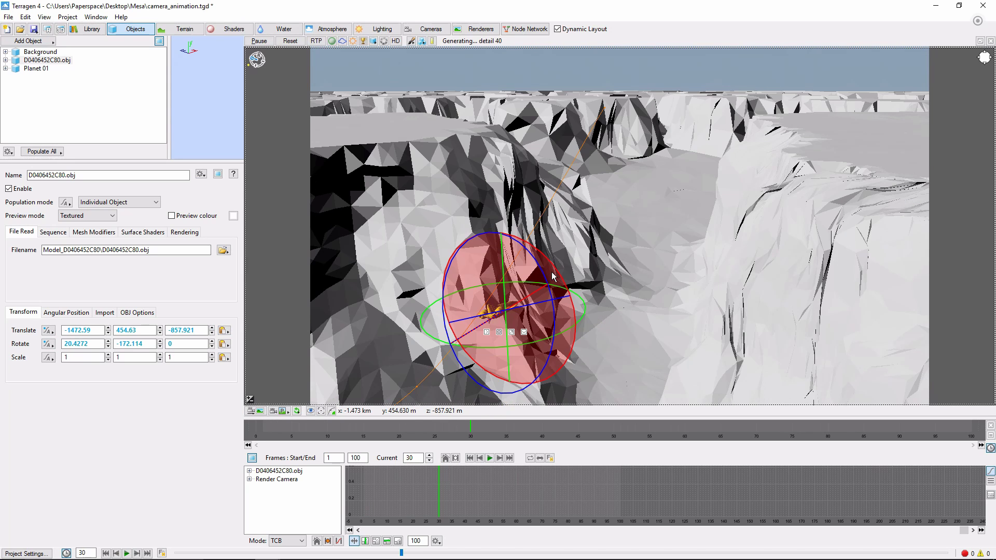
left_click_drag(553, 276, 568, 302)
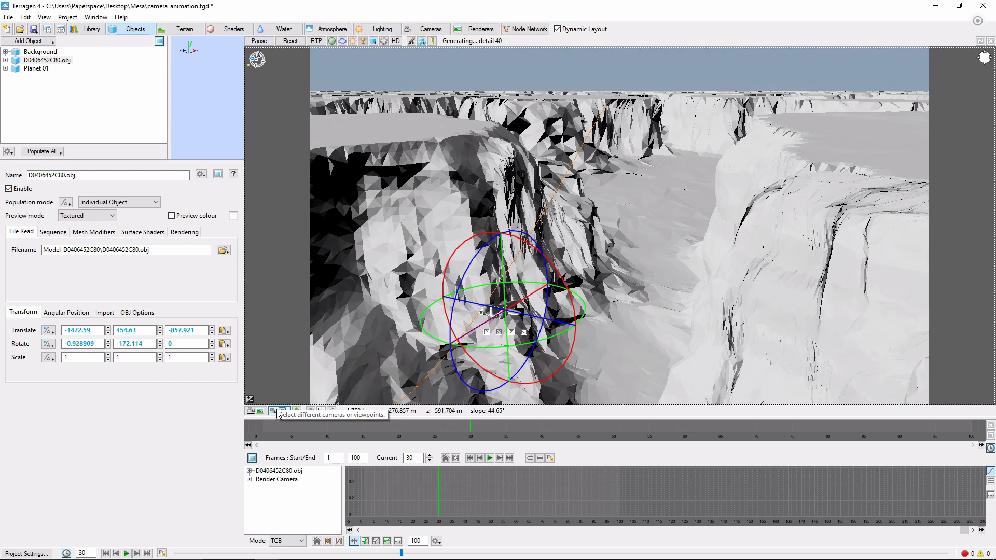
left_click(280, 411)
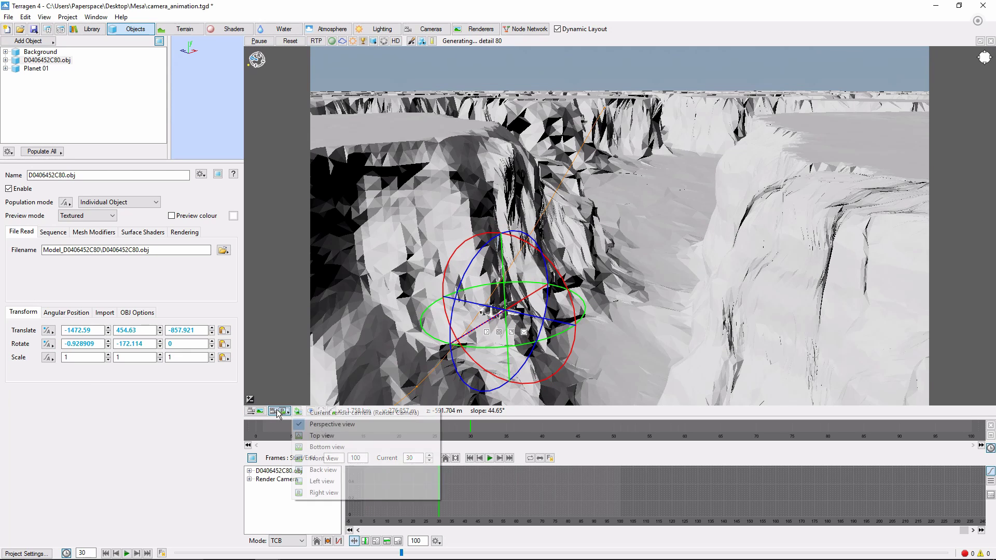
left_click(339, 413)
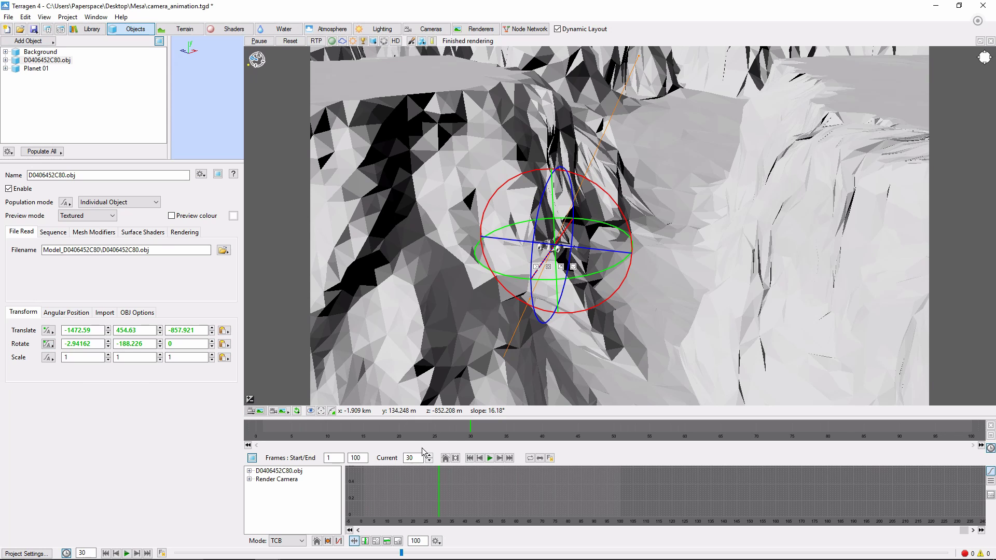
Step: Go to frame 60 and move the spacecraft further down the canyon to about -199.5, 544.6, -857.9
left_click(536, 267)
type("60")
key("Return")
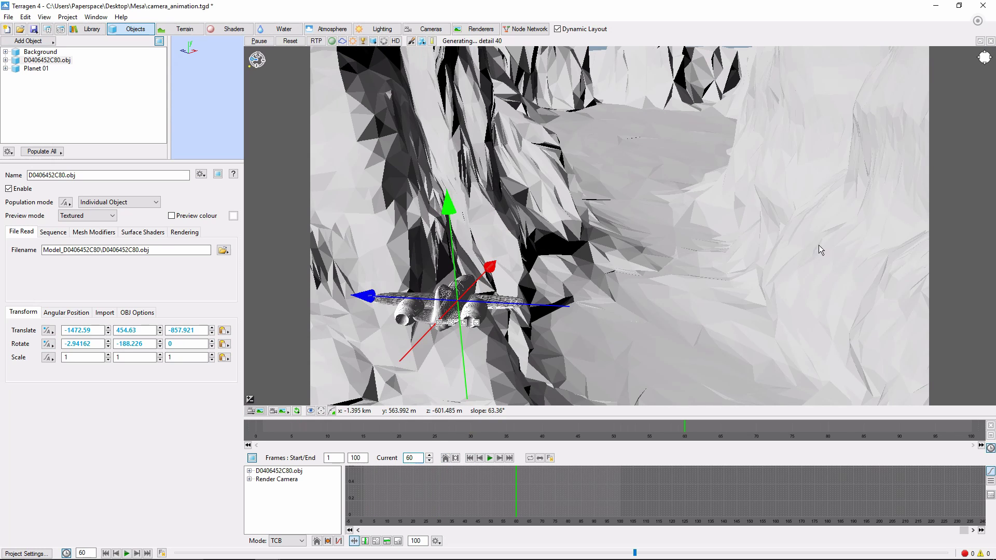
left_click_drag(481, 278, 592, 73)
left_click_drag(563, 104, 564, 76)
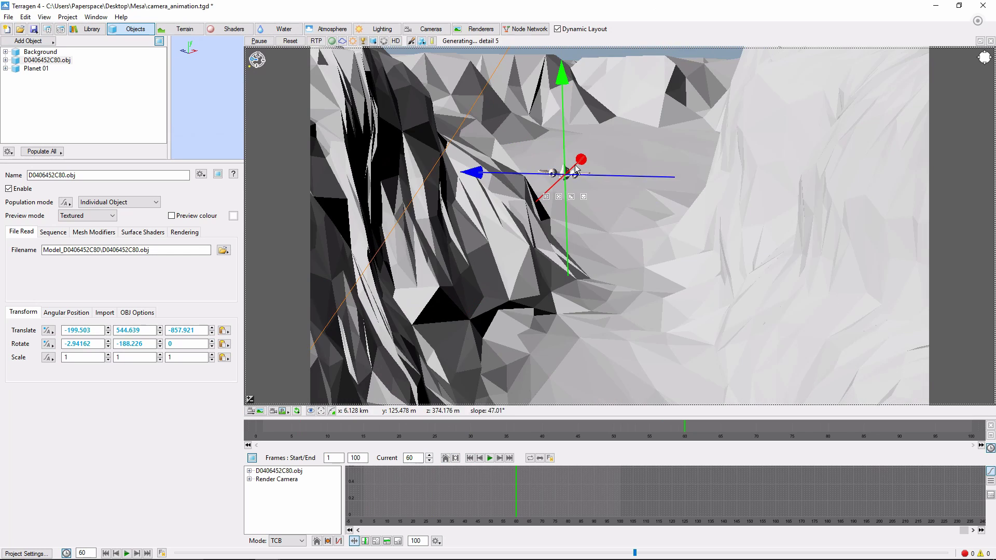
Step: Tilt the spacecraft at frame 60 to about -8.8 on its first rotation axis, key its translation on all axes, and view it through the render camera
left_click(558, 197)
left_click_drag(640, 155, 634, 171)
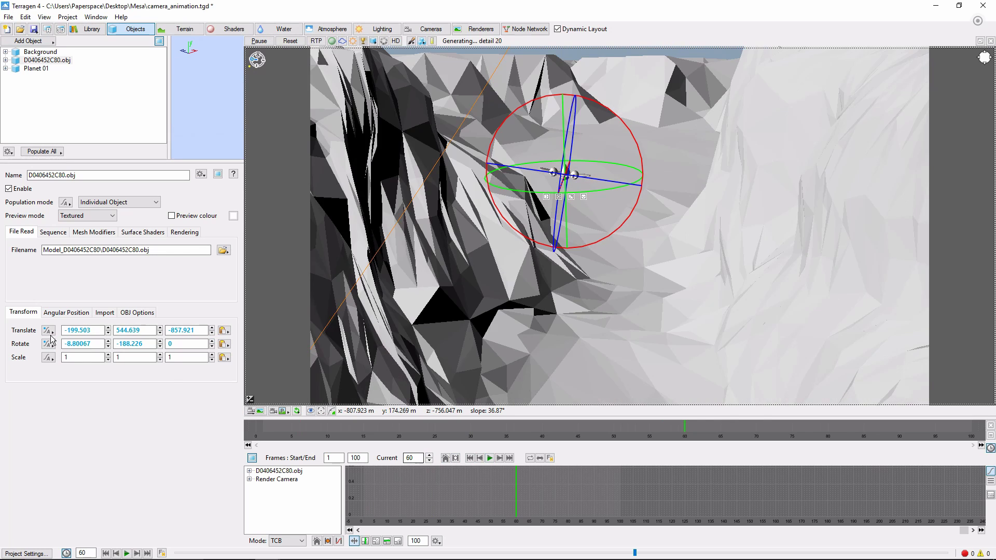
left_click(48, 331)
mouse_move(114, 332)
left_click(189, 332)
left_click(283, 411)
left_click(342, 413)
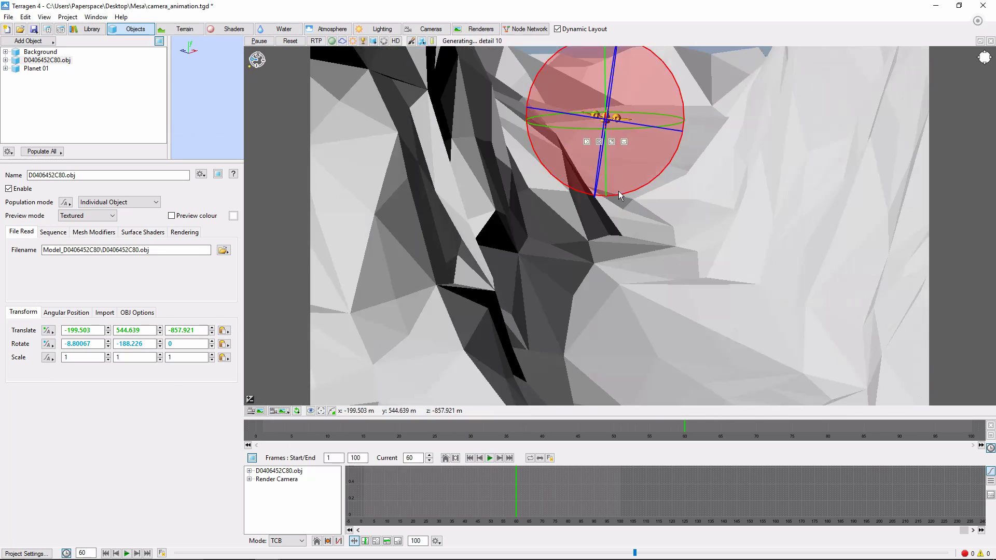
Step: Go to frame 100 and move the spacecraft past the canyon bend to about 1471, 824.4, -1225
double_click(412, 458)
type("100")
scroll(590, 214, "down", 3)
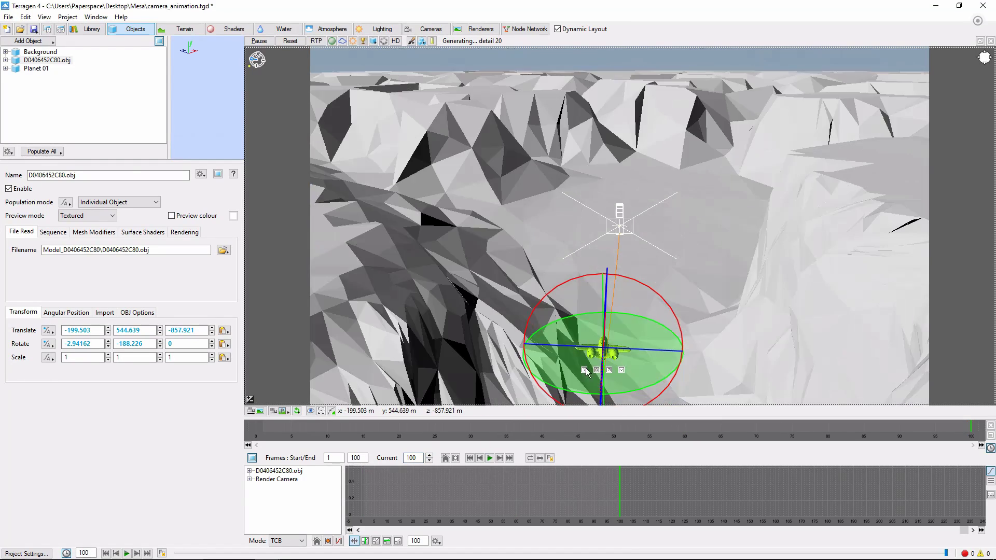
left_click(585, 370)
left_click_drag(615, 307, 918, 2)
left_click_drag(638, 230, 615, 228)
left_click_drag(715, 277, 718, 47)
Step: Rotate the spacecraft at frame 100 to about -27.3, -166.1, 29.9, refining the banking angle in the render camera view
left_click(705, 190)
left_click_drag(783, 200, 697, 193)
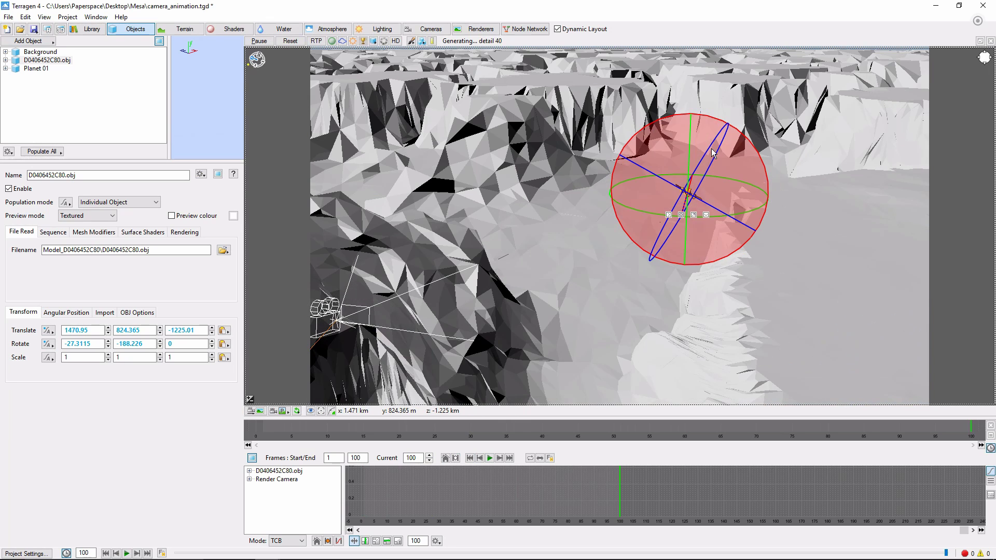
mouse_move(715, 146)
left_mouse_down()
mouse_move(747, 128)
mouse_move(723, 154)
left_mouse_up()
left_click(284, 411)
left_click(320, 413)
mouse_move(739, 161)
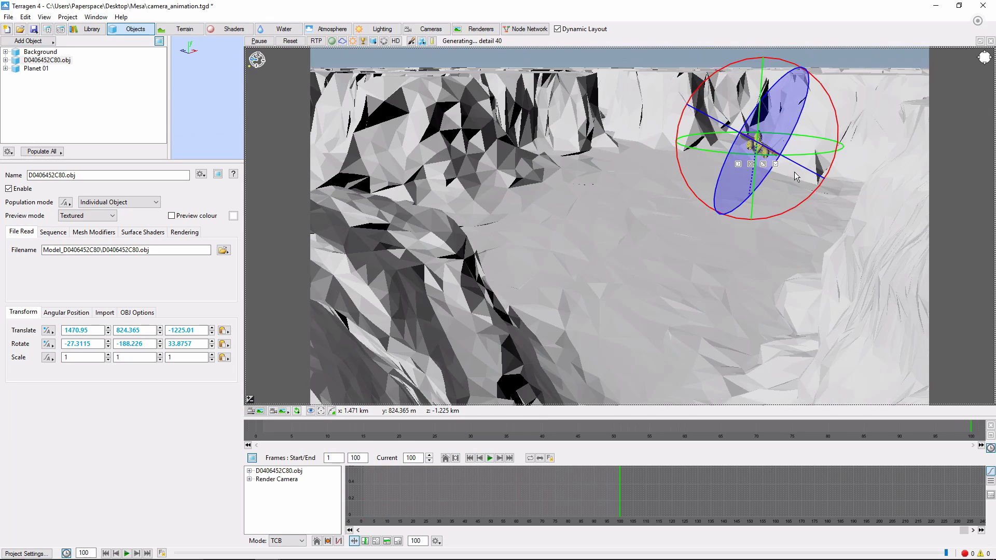
left_click_drag(738, 155, 770, 153)
left_click_drag(786, 93, 789, 90)
Step: Reposition the spacecraft at frame 100 to about 1471, 860.2, -1431.6 and key its translation and rotation
left_click(738, 163)
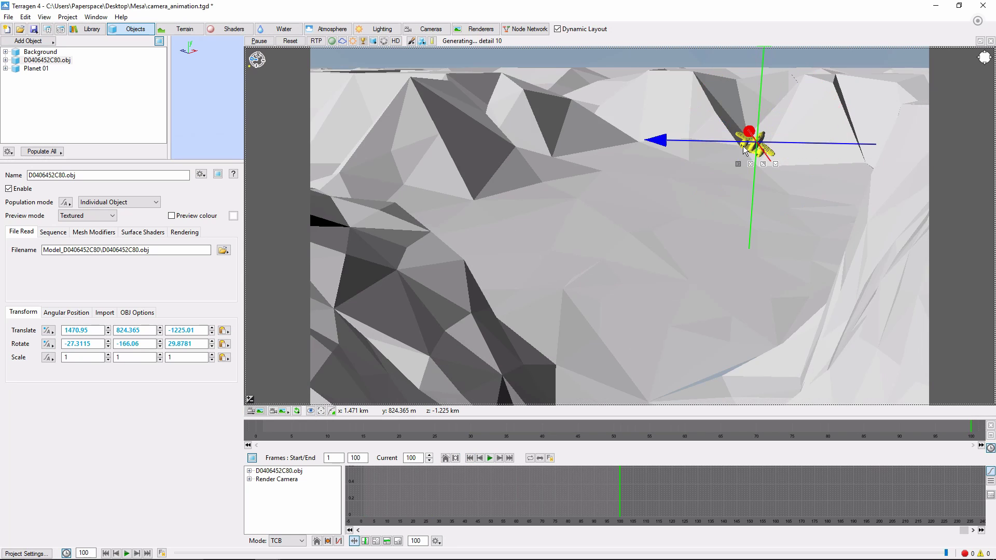
left_click_drag(662, 140, 717, 140)
left_click_drag(801, 205, 802, 195)
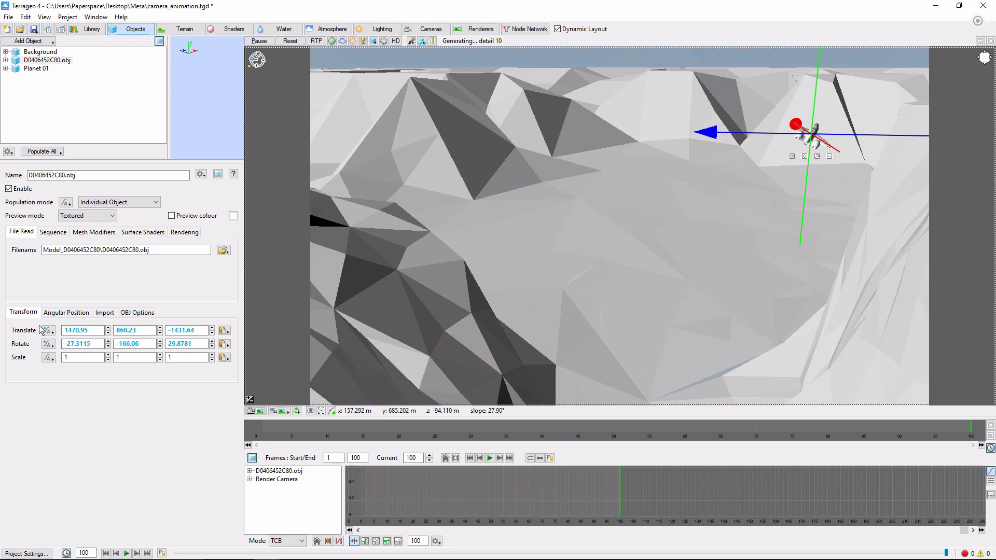
left_click(48, 344)
left_click(88, 346)
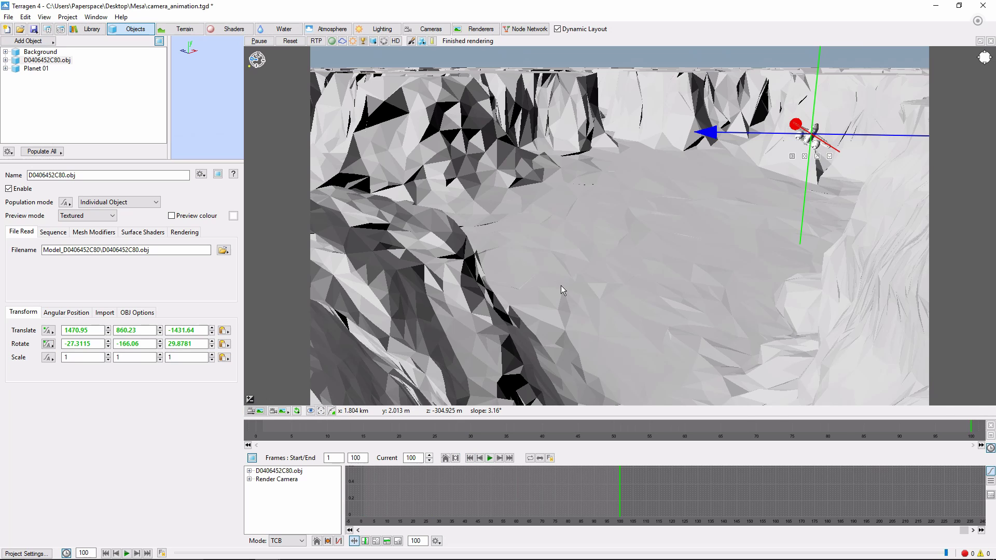
Step: Return to the first frame and play the spacecraft animation through the current render camera
left_click(469, 458)
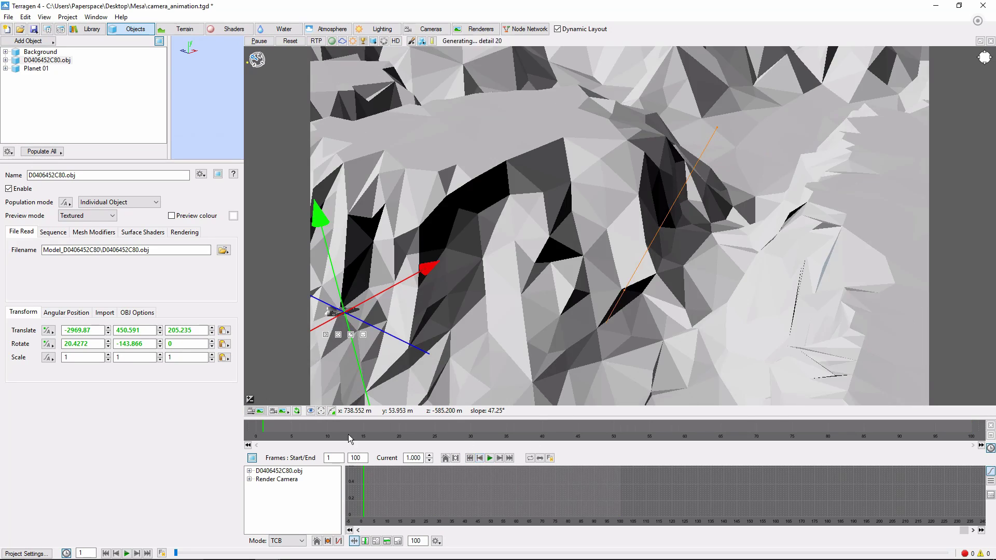
left_click(284, 414)
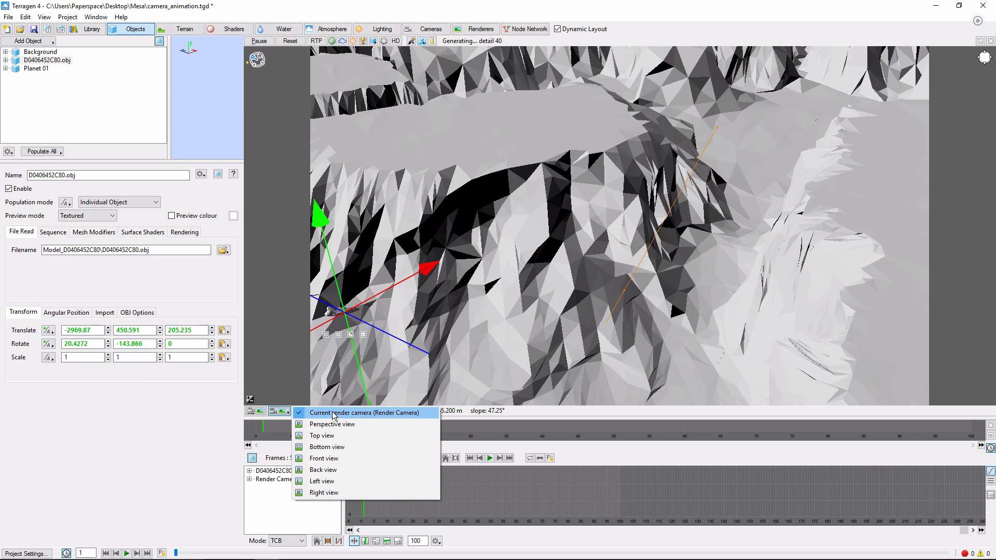
left_click(333, 415)
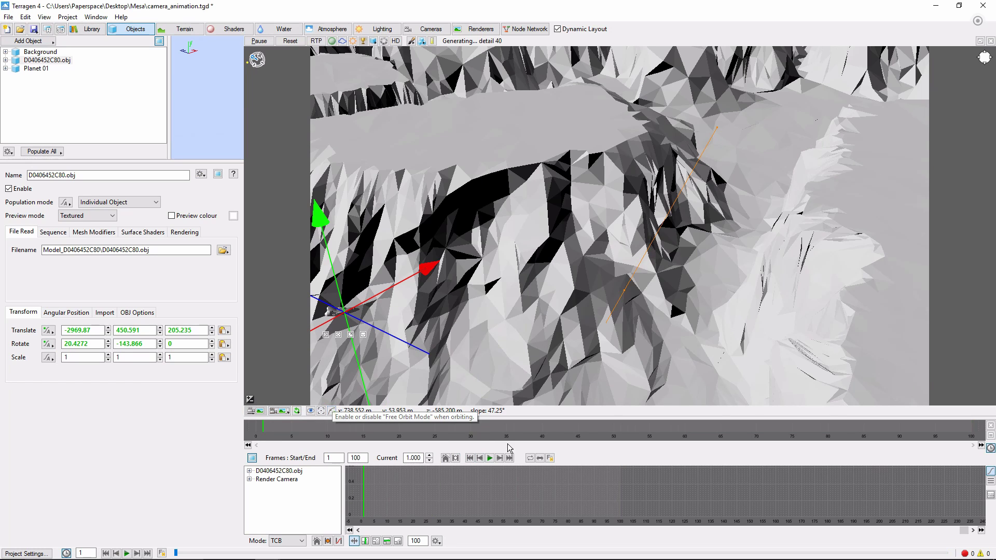
left_click(491, 459)
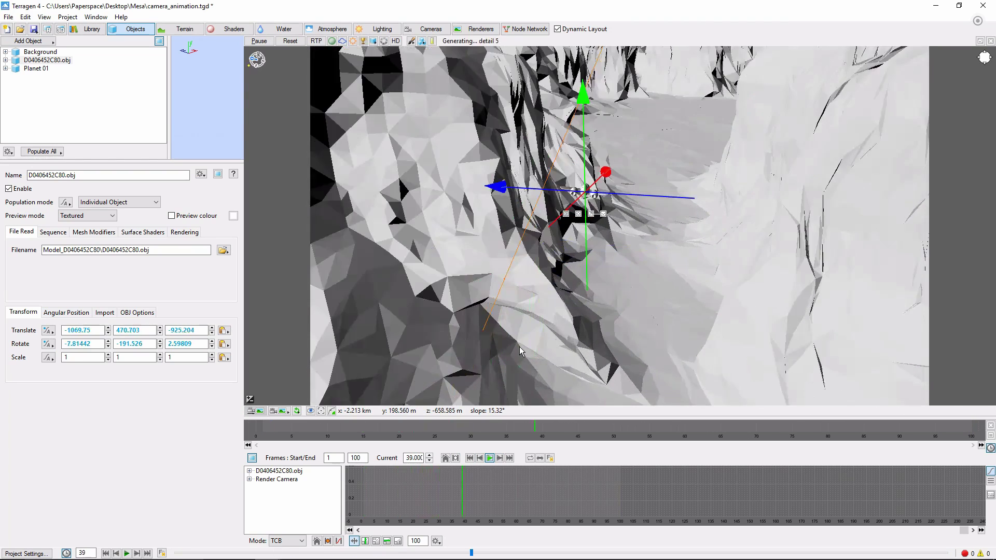